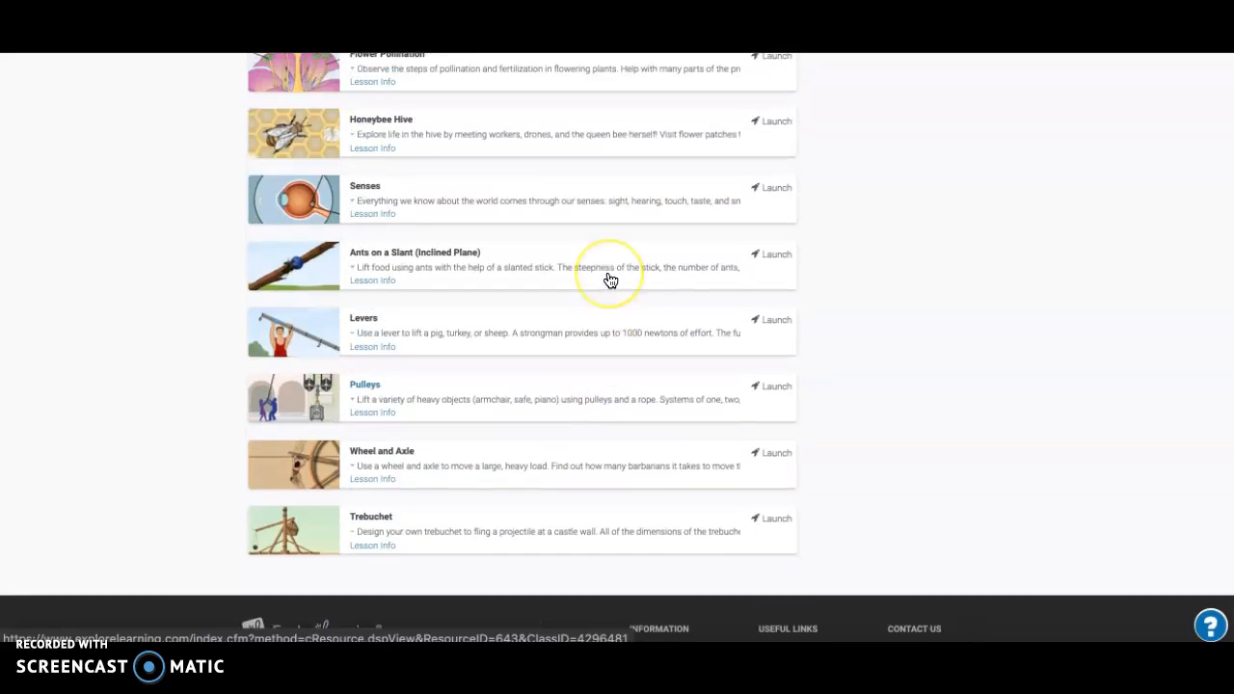
Step: Find Circuit Builder in the CA Summer Scholars 2020 class list, launch it, and bring the whole simulation into view
{"action": "scroll", "coordinate": [609, 280], "scroll_direction": "down", "scroll_amount": 5}
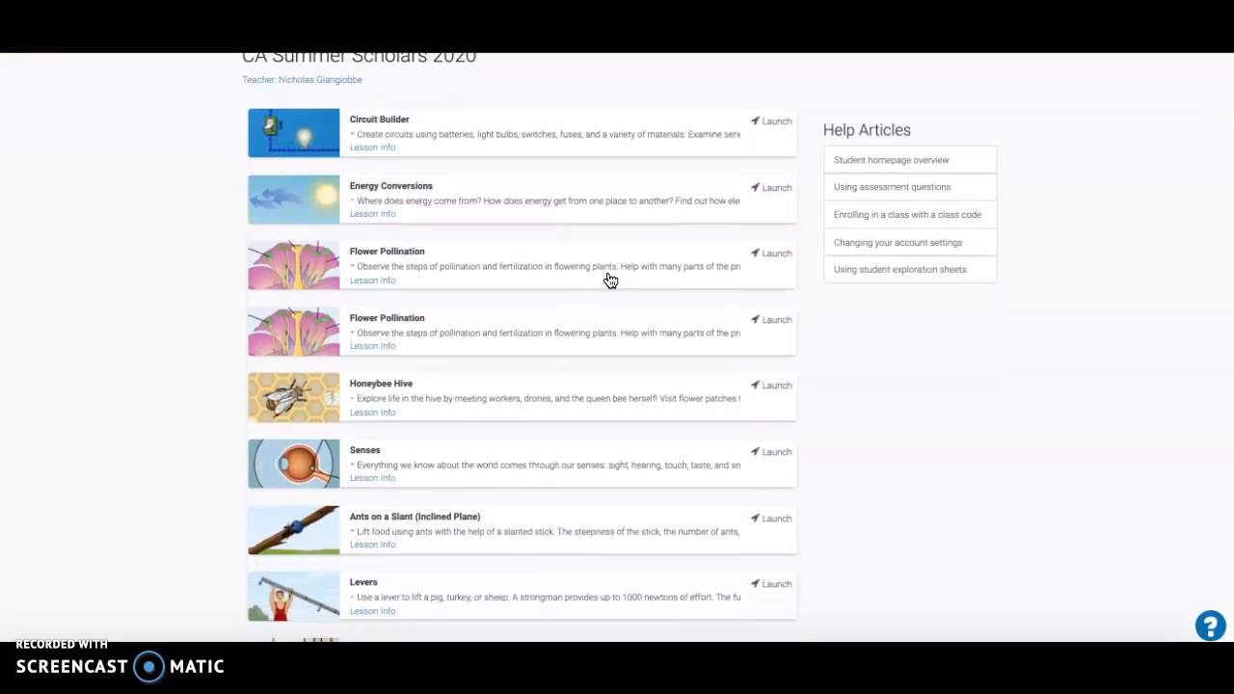
{"action": "scroll", "coordinate": [611, 280], "scroll_direction": "down", "scroll_amount": 1}
{"action": "scroll", "coordinate": [611, 279], "scroll_direction": "up", "scroll_amount": 5}
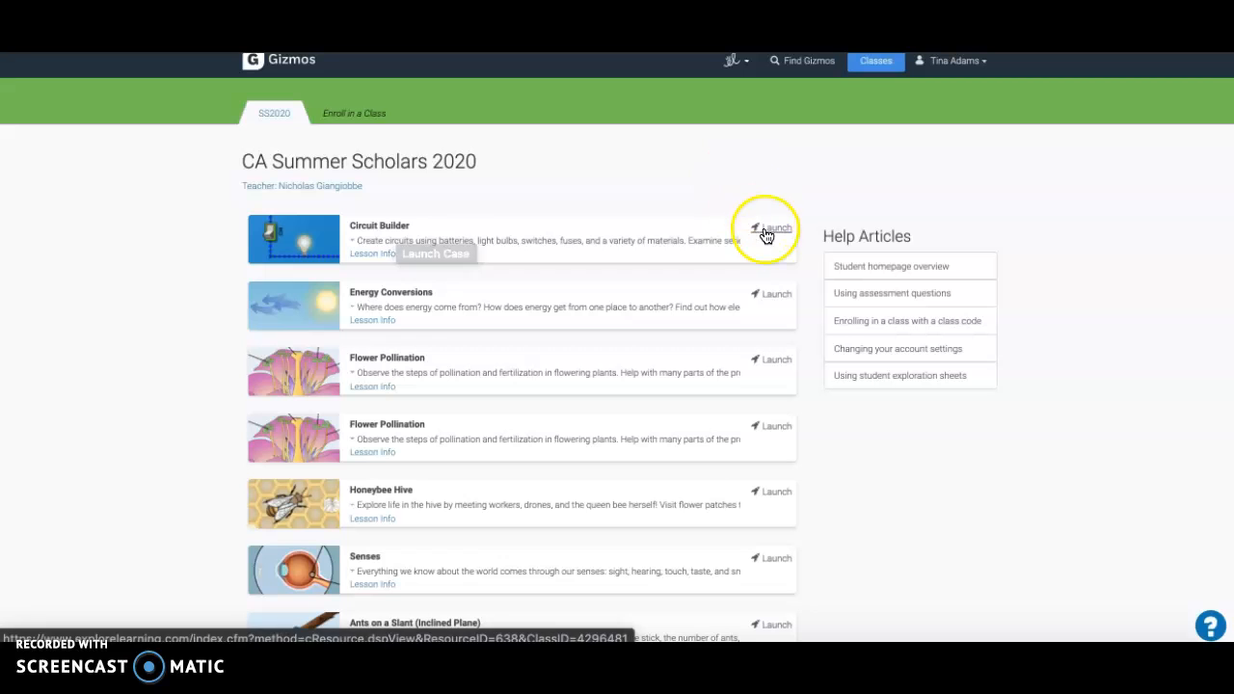
{"action": "left_click", "coordinate": [378, 225]}
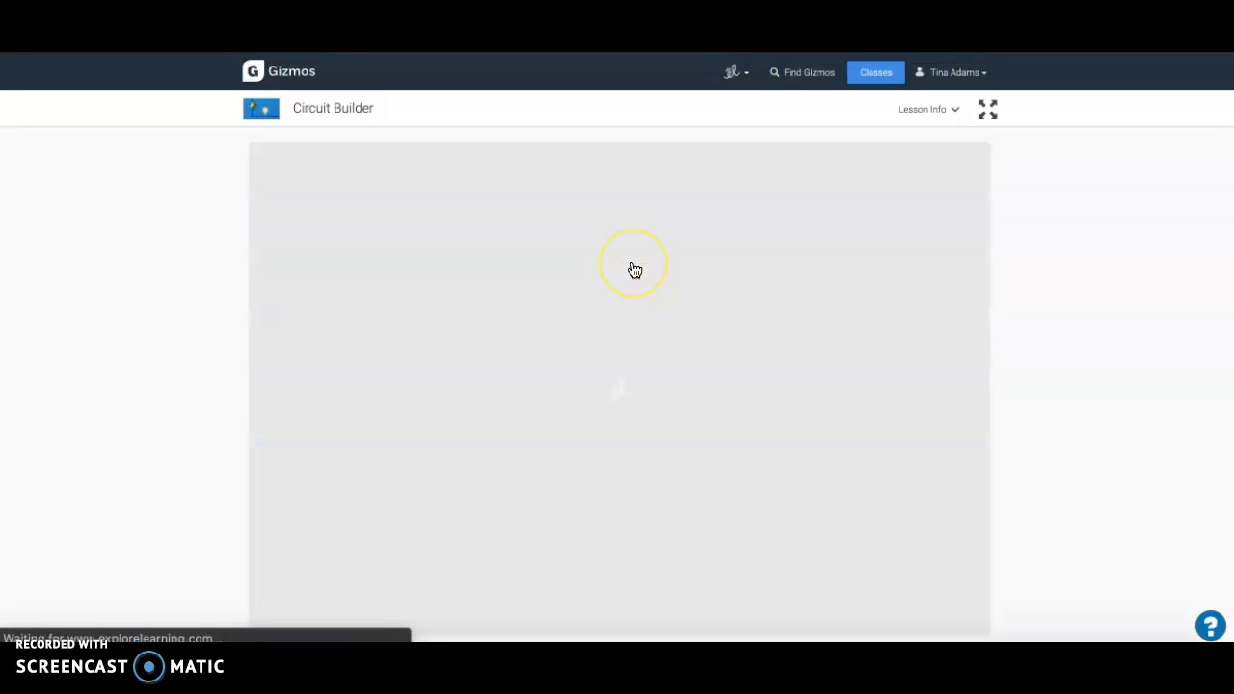
{"action": "scroll", "coordinate": [730, 314], "scroll_direction": "down", "scroll_amount": 1}
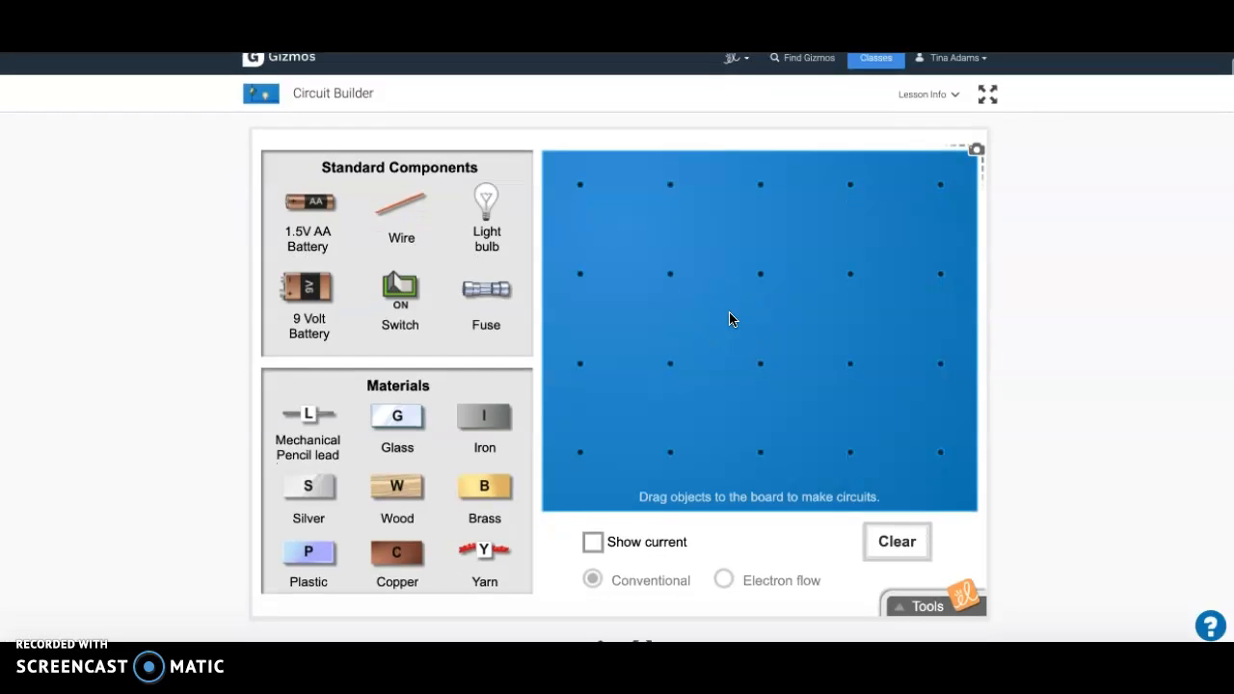
{"action": "scroll", "coordinate": [729, 319], "scroll_direction": "down", "scroll_amount": 1}
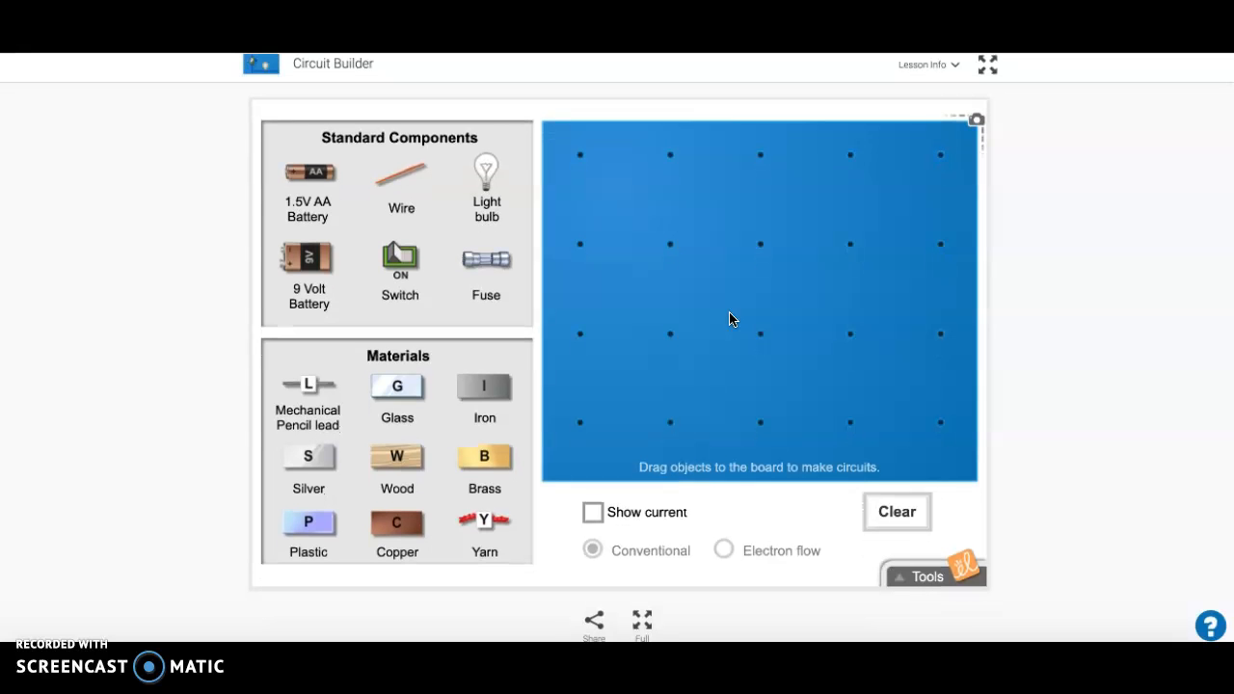
{"action": "scroll", "coordinate": [729, 319], "scroll_direction": "up", "scroll_amount": 1}
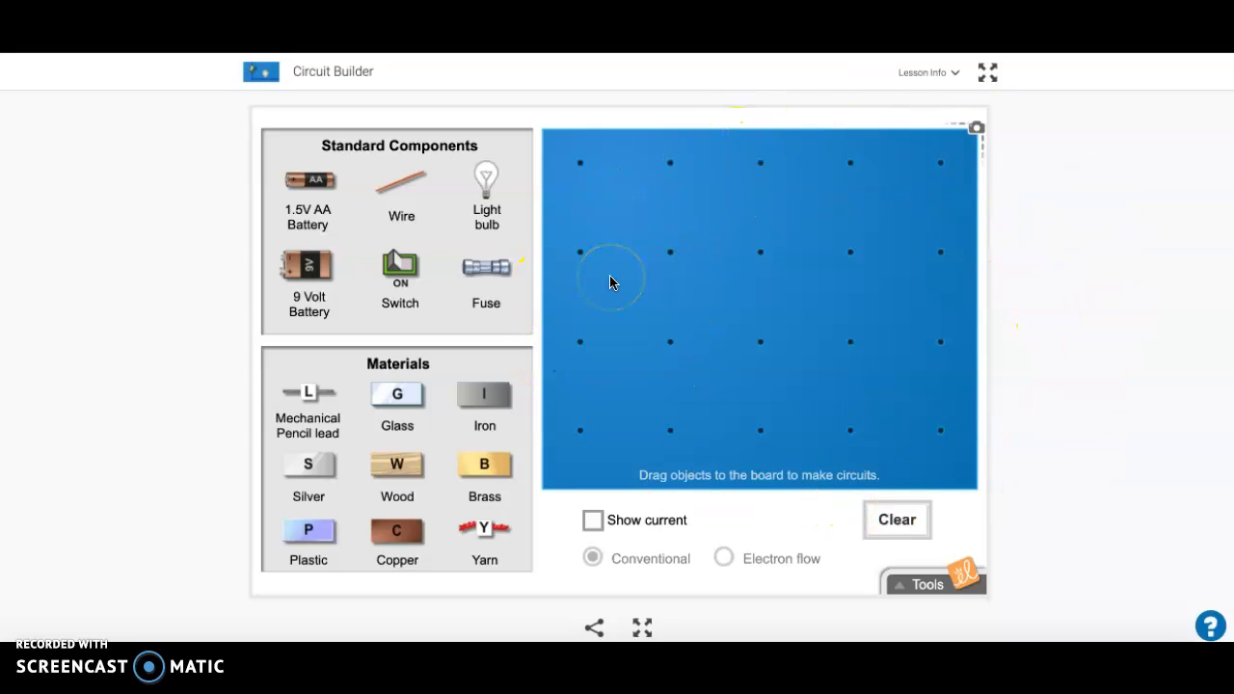
{"action": "left_click", "coordinate": [469, 207]}
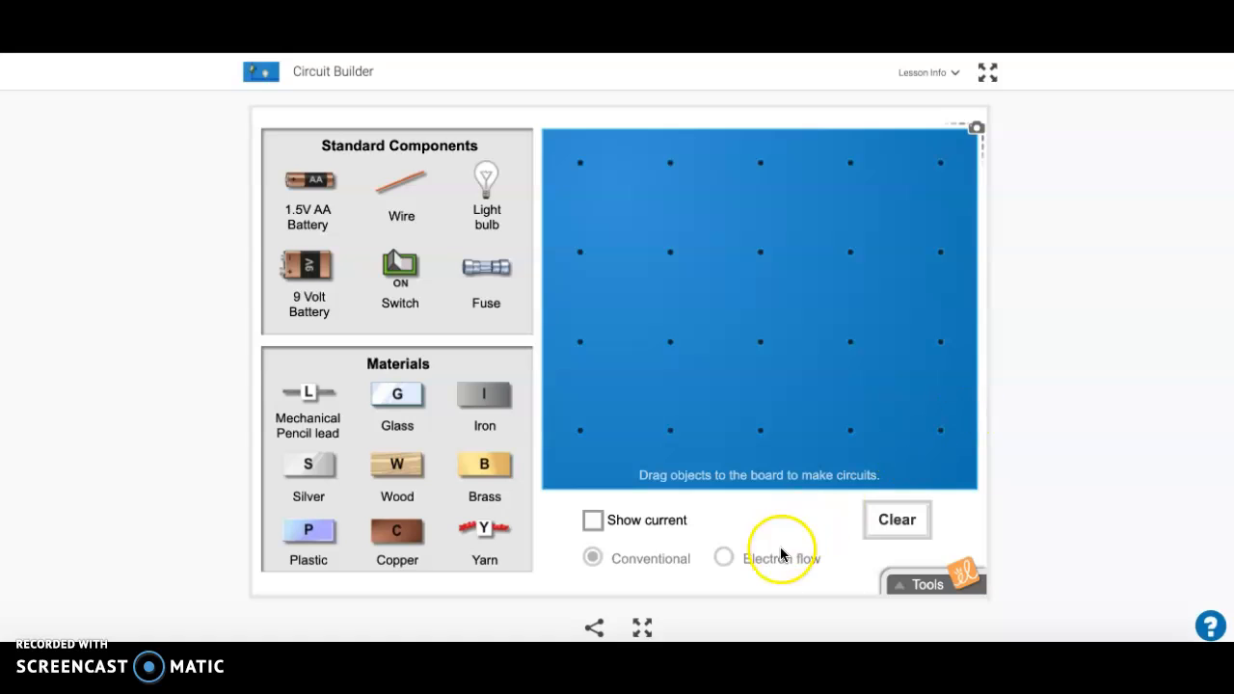
{"action": "left_click", "coordinate": [741, 564]}
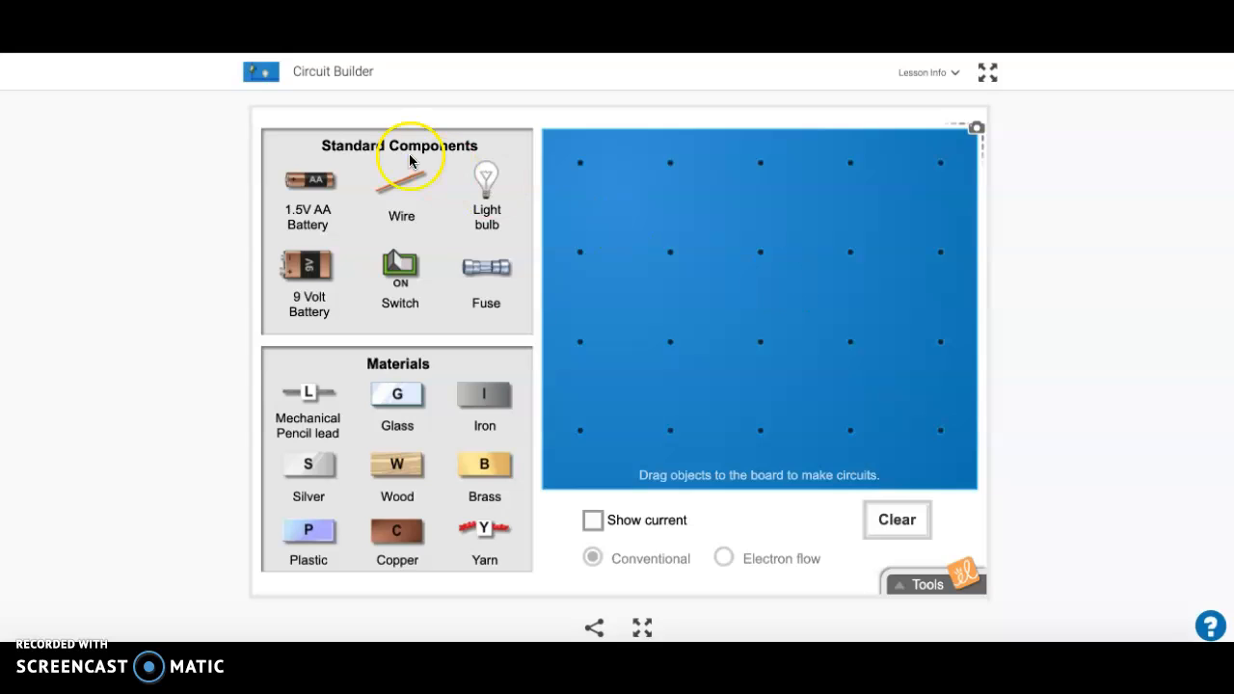
Step: Build a closed rectangular circuit from a 9 Volt Battery, wires and a light bulb, and show its current as electron flow
{"action": "left_click_drag", "start_coordinate": [326, 261], "coordinate": [806, 373]}
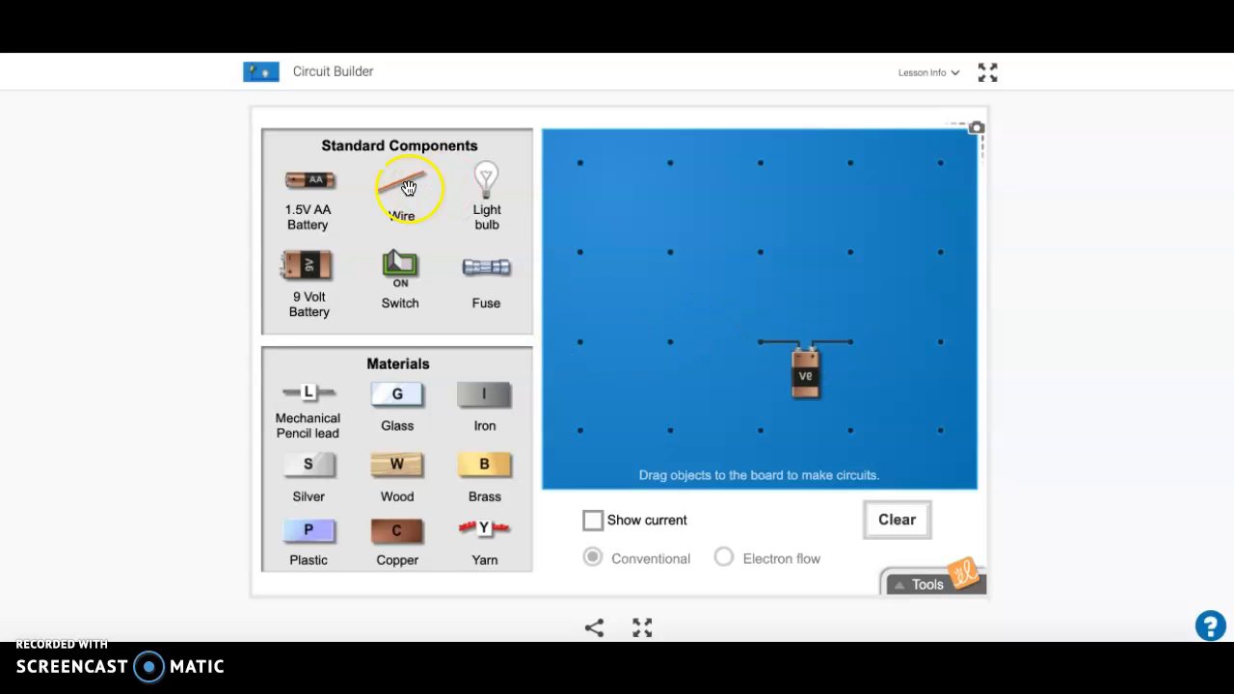
{"action": "left_click_drag", "start_coordinate": [410, 187], "coordinate": [736, 347]}
{"action": "left_click_drag", "start_coordinate": [406, 181], "coordinate": [721, 265]}
{"action": "left_click_drag", "start_coordinate": [487, 176], "coordinate": [844, 255]}
{"action": "left_click_drag", "start_coordinate": [396, 198], "coordinate": [397, 199]}
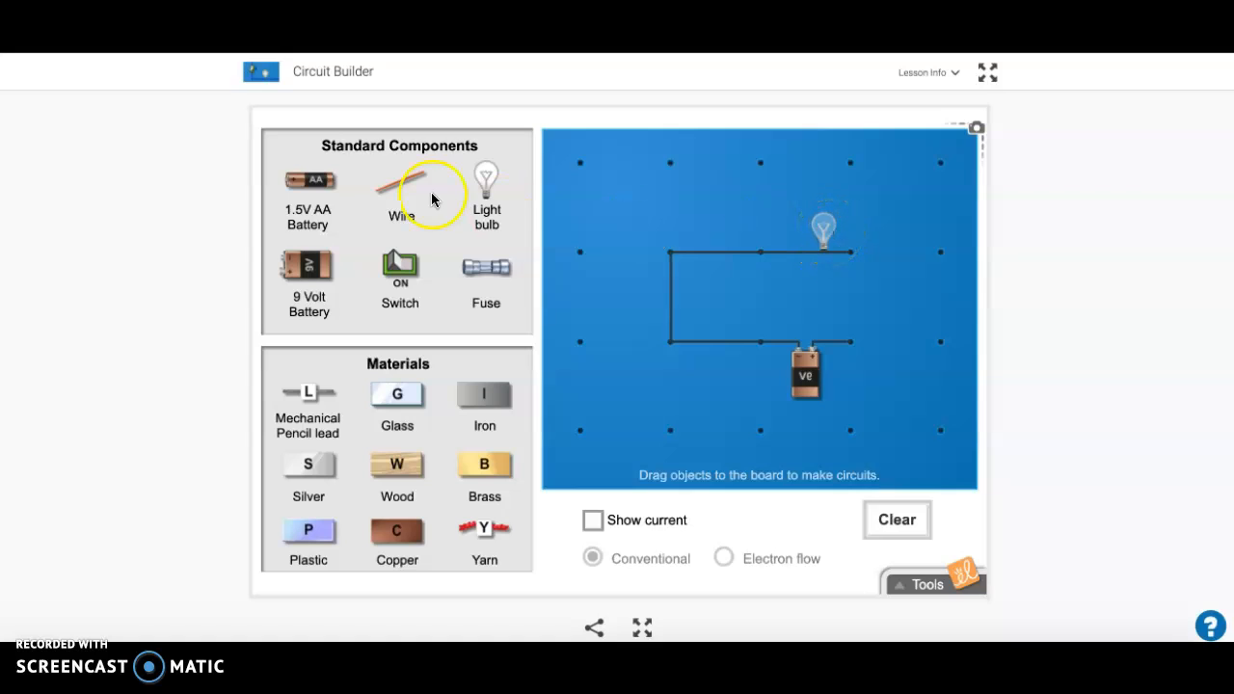
{"action": "left_click_drag", "start_coordinate": [407, 191], "coordinate": [866, 318]}
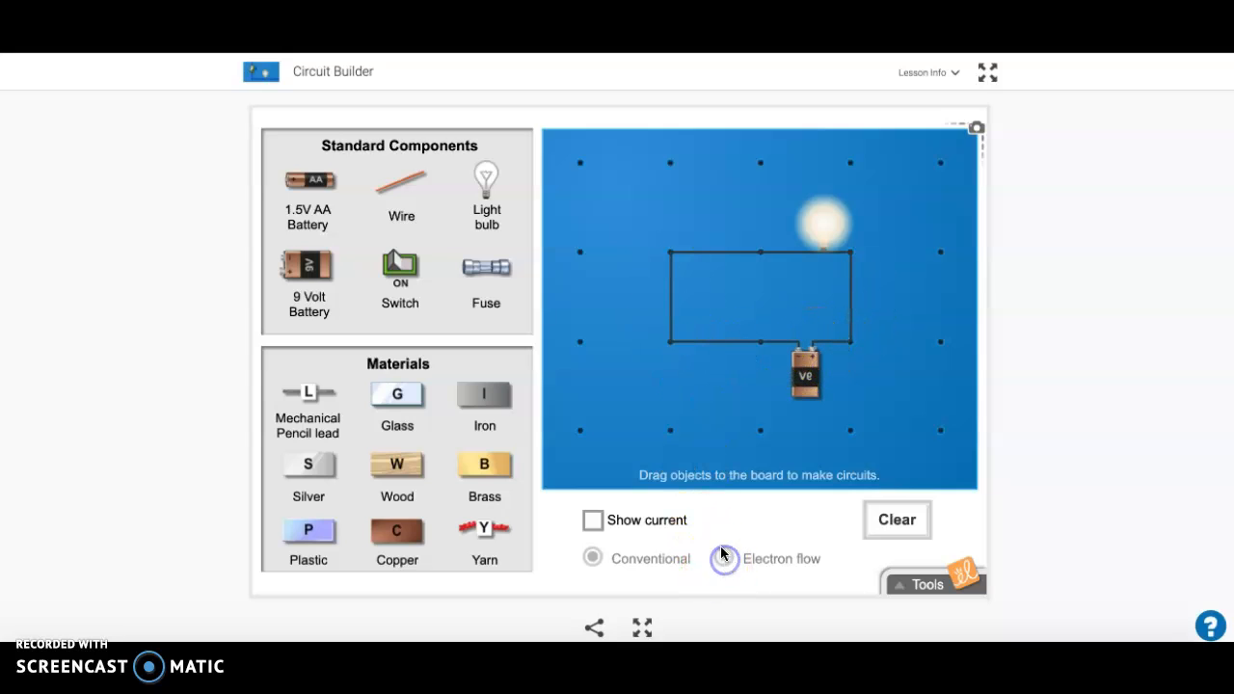
{"action": "left_click", "coordinate": [592, 521]}
{"action": "left_click", "coordinate": [724, 558]}
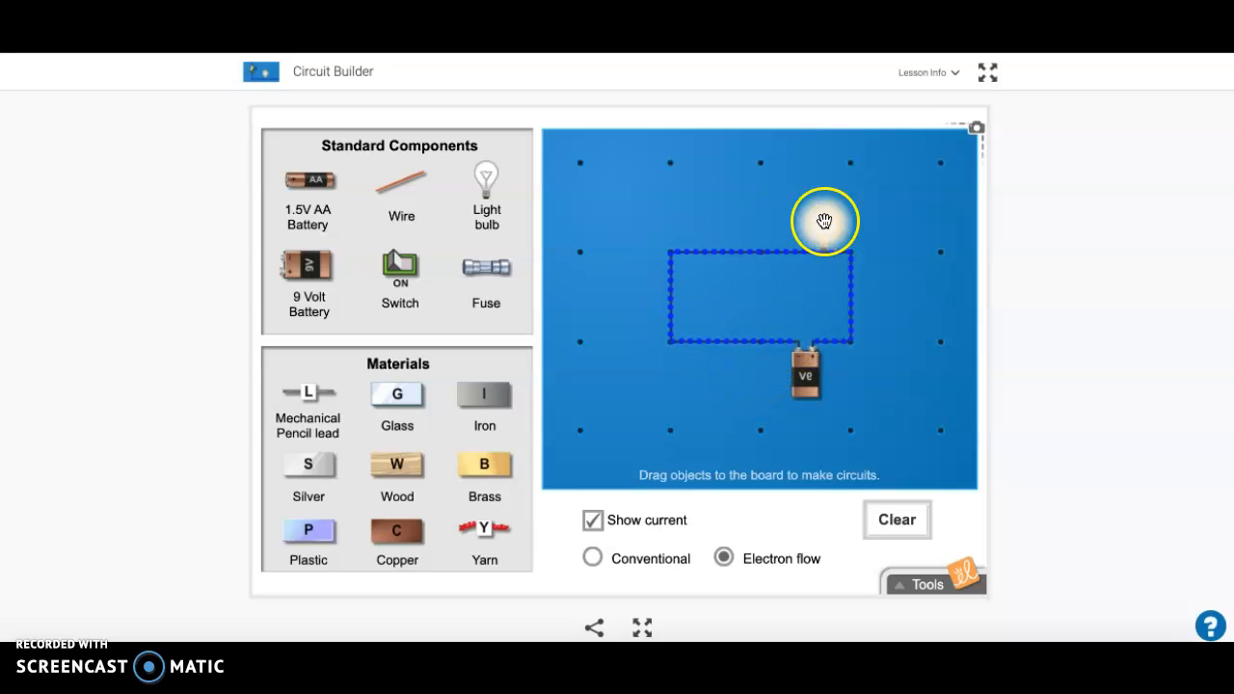
Step: Break the circuit by moving the wire between bulb and battery out of the loop, and put it back
{"action": "left_click_drag", "start_coordinate": [849, 299], "coordinate": [932, 344]}
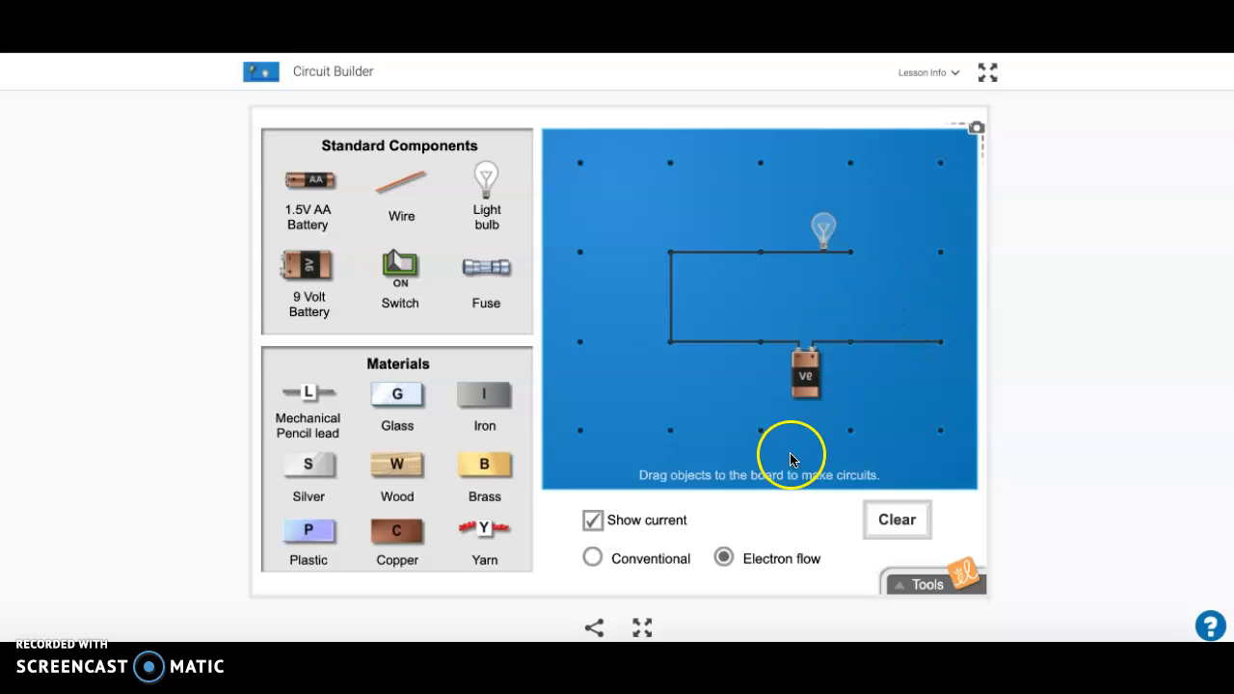
{"action": "left_click", "coordinate": [916, 347]}
{"action": "left_click_drag", "start_coordinate": [897, 324], "coordinate": [859, 286]}
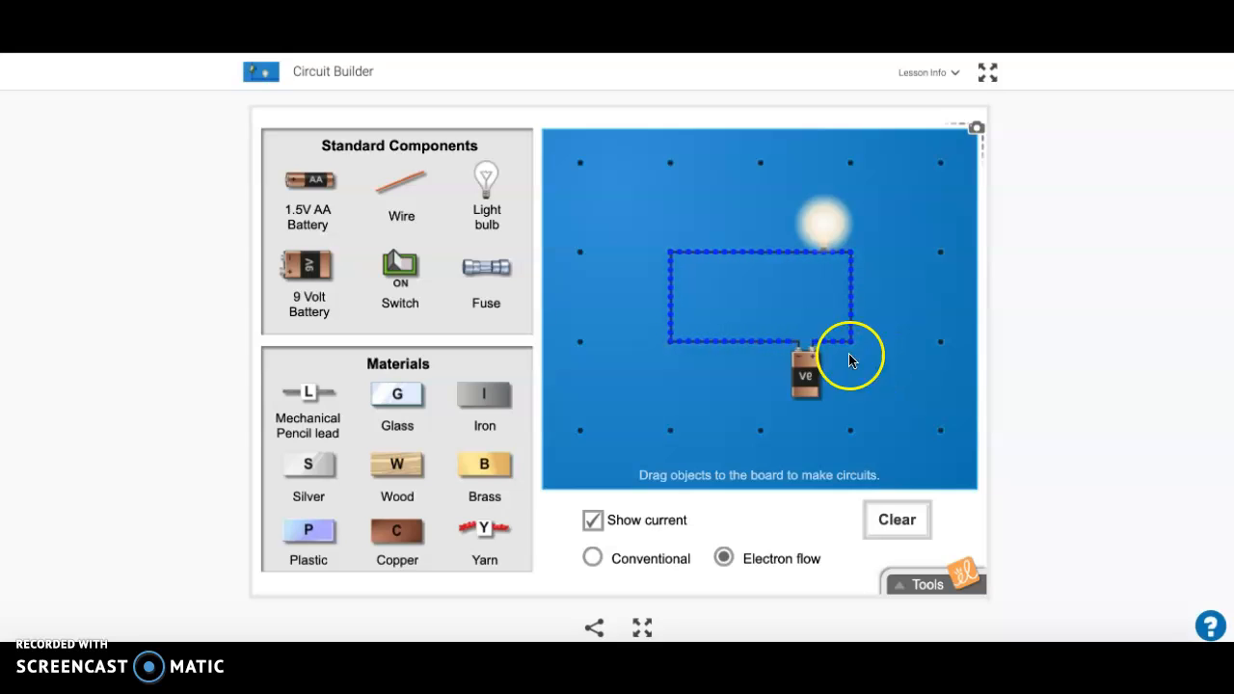
Step: Widen the loop by one grid column opposite the bulb, using a switch set to OFF and wires above and below it
{"action": "left_click_drag", "start_coordinate": [672, 303], "coordinate": [627, 321]}
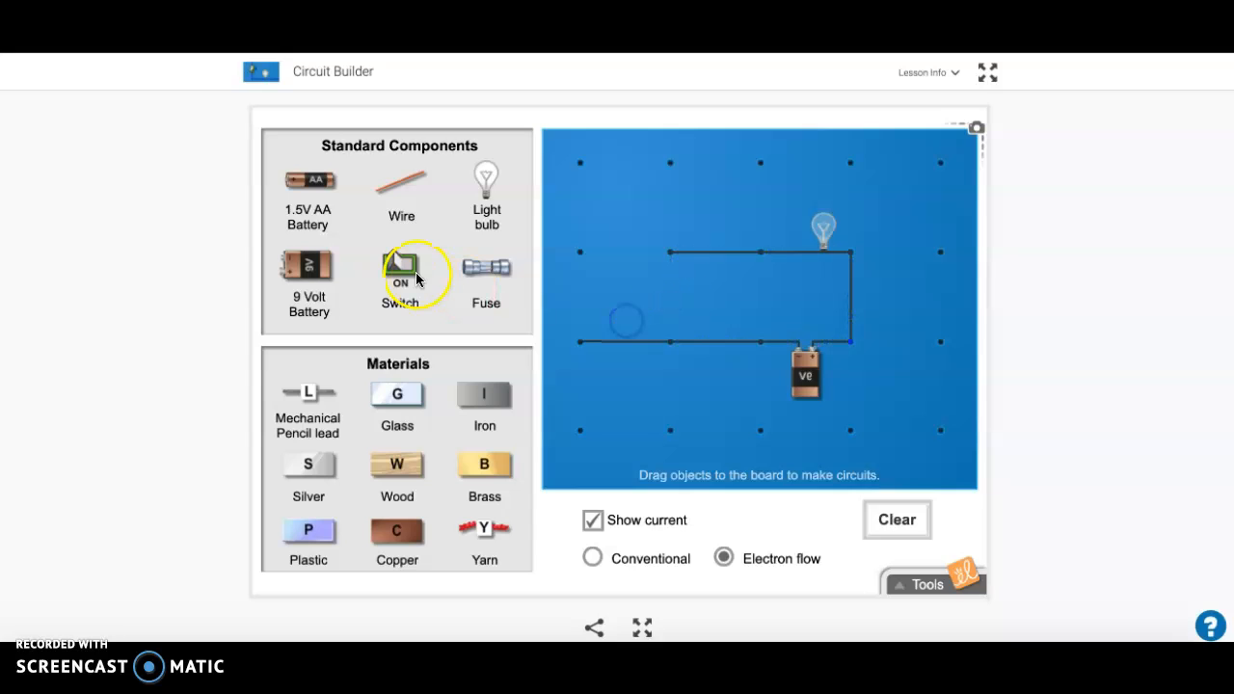
{"action": "left_click_drag", "start_coordinate": [403, 271], "coordinate": [584, 305]}
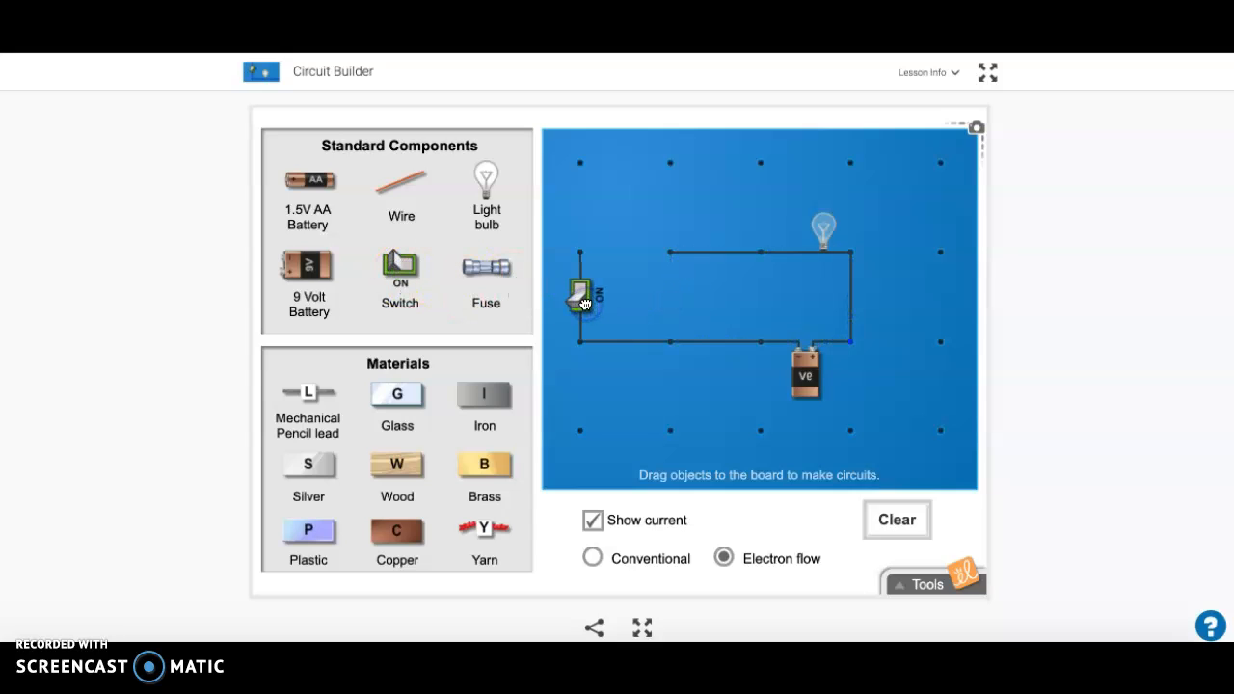
{"action": "left_click", "coordinate": [577, 297]}
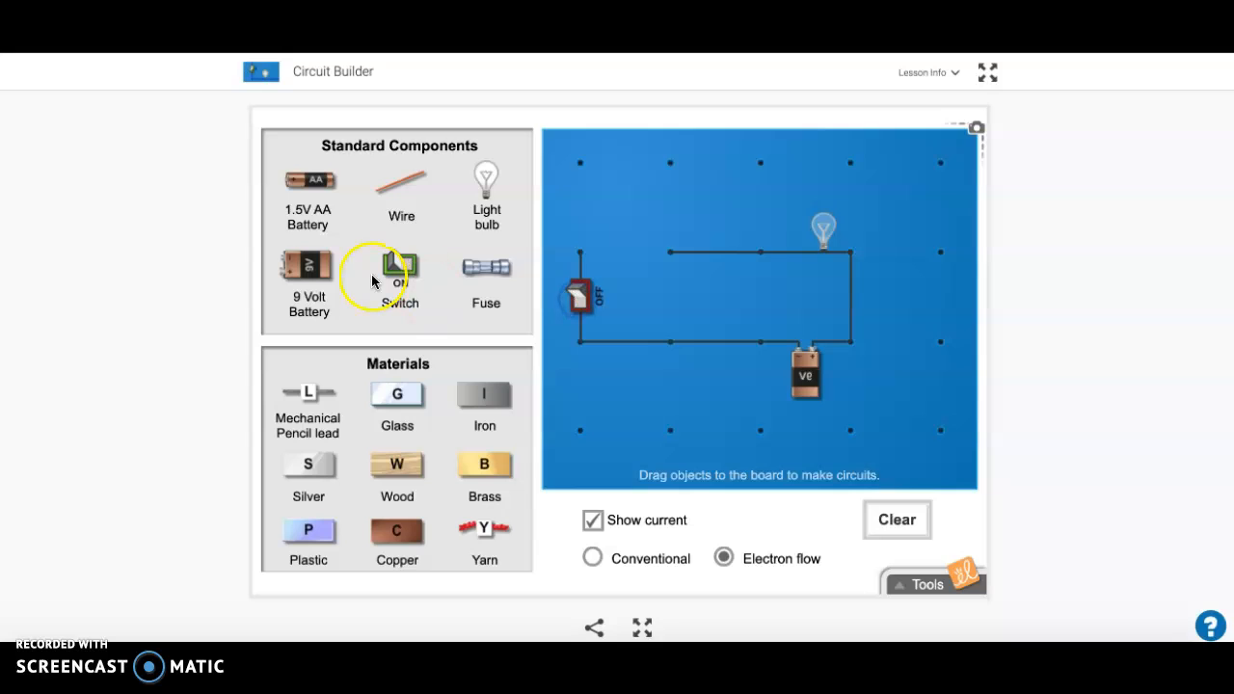
{"action": "left_click_drag", "start_coordinate": [404, 188], "coordinate": [639, 274]}
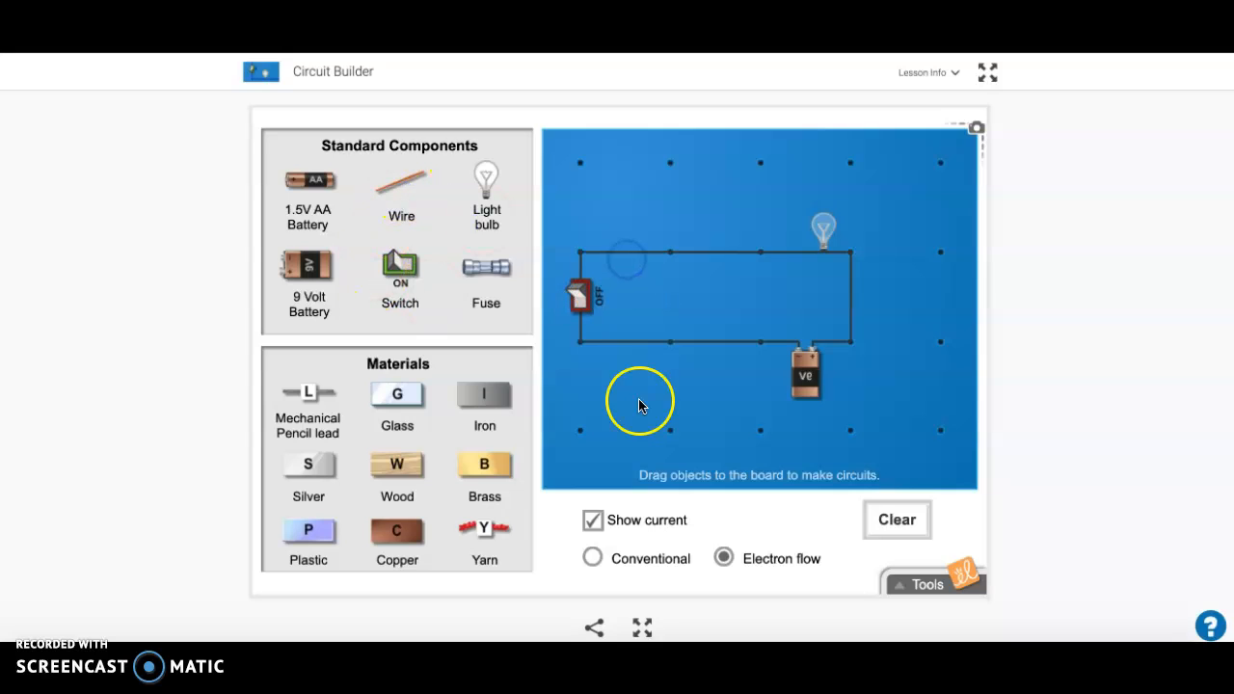
Step: Test the circuit by turning the switch ON and OFF twice
{"action": "left_click", "coordinate": [579, 297]}
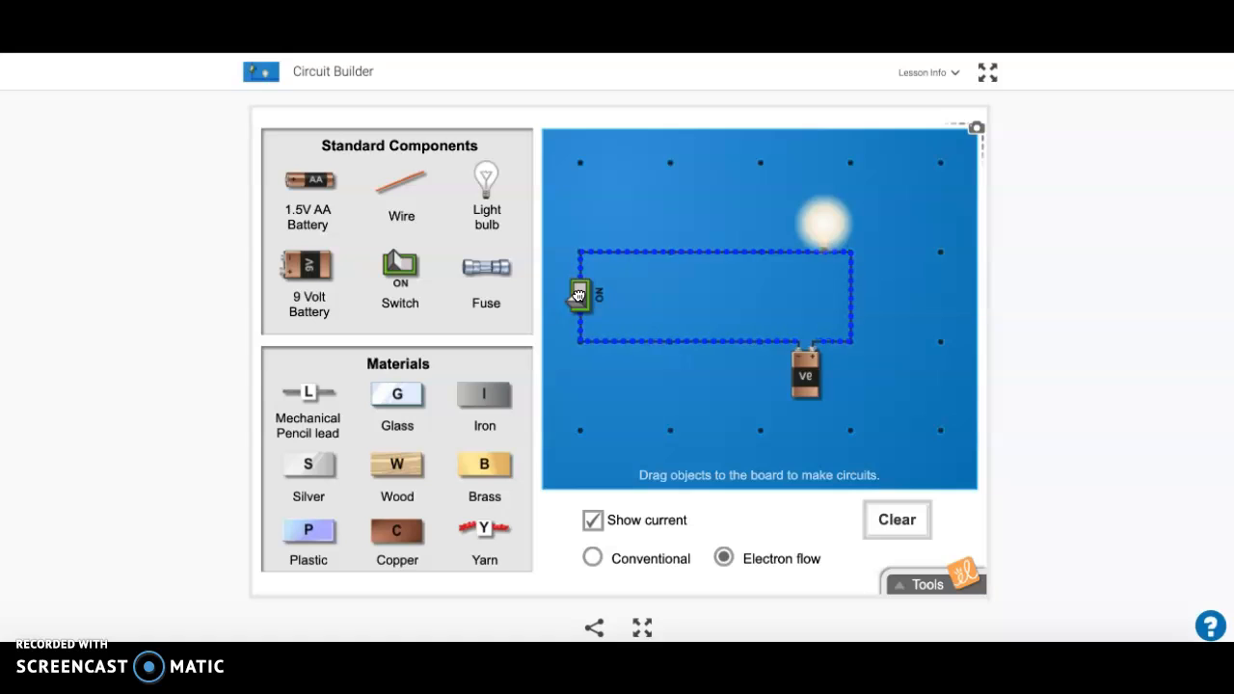
{"action": "left_click", "coordinate": [579, 296]}
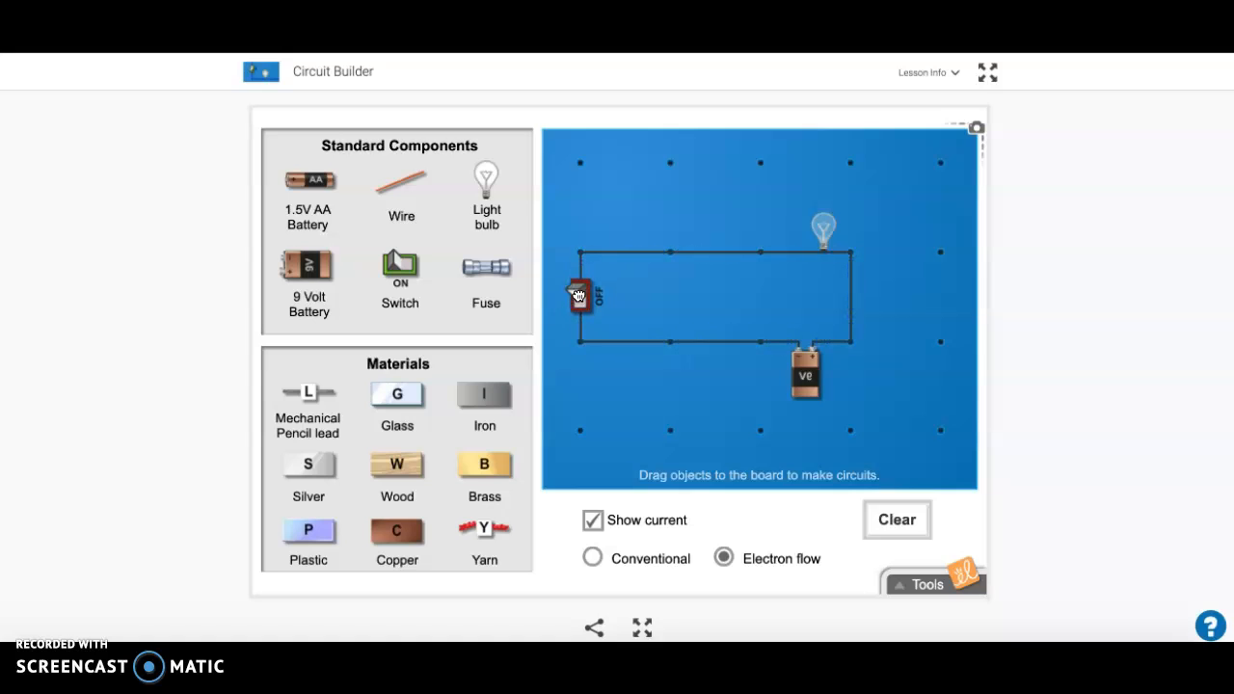
{"action": "left_click", "coordinate": [579, 296]}
{"action": "left_click", "coordinate": [578, 296]}
{"action": "left_click", "coordinate": [787, 393]}
{"action": "left_click", "coordinate": [703, 332]}
Step: Insert a fuse in the upper wire next to the light bulb, and test the circuit by turning the switch ON and OFF
{"action": "left_click_drag", "start_coordinate": [486, 267], "coordinate": [703, 254]}
{"action": "left_click", "coordinate": [578, 298]}
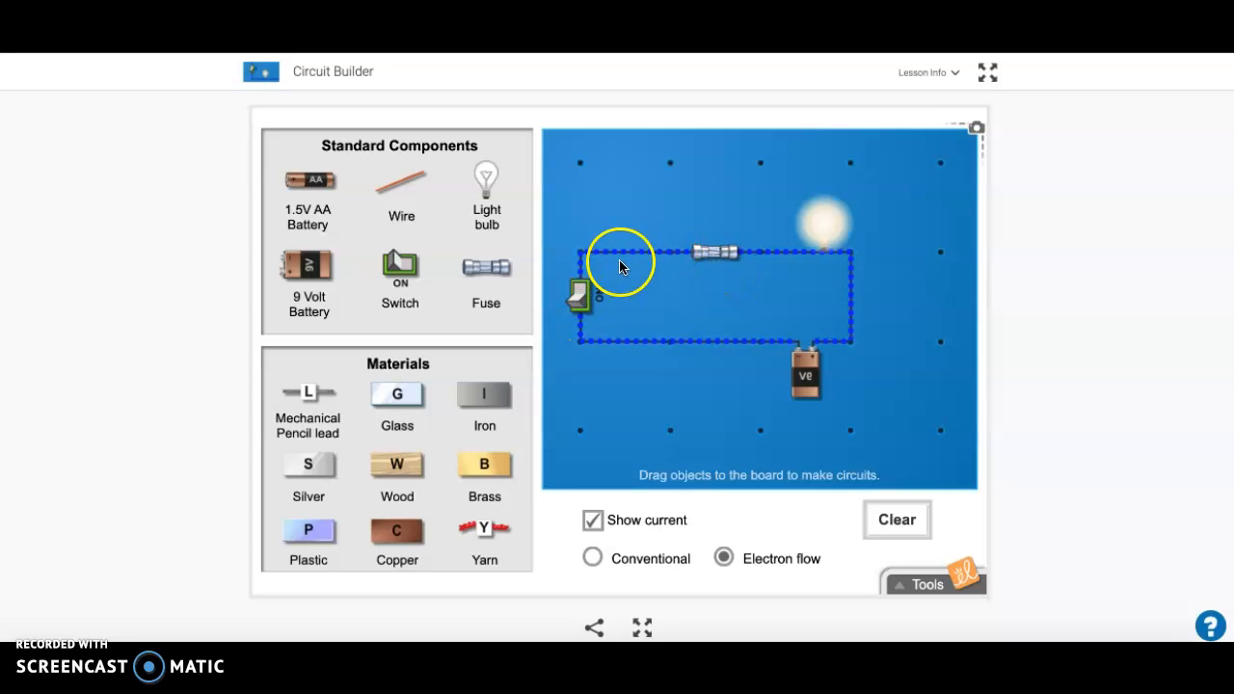
{"action": "left_click", "coordinate": [761, 279]}
{"action": "left_click", "coordinate": [705, 251]}
{"action": "left_click", "coordinate": [580, 294]}
{"action": "left_click", "coordinate": [669, 325]}
{"action": "left_click", "coordinate": [818, 323]}
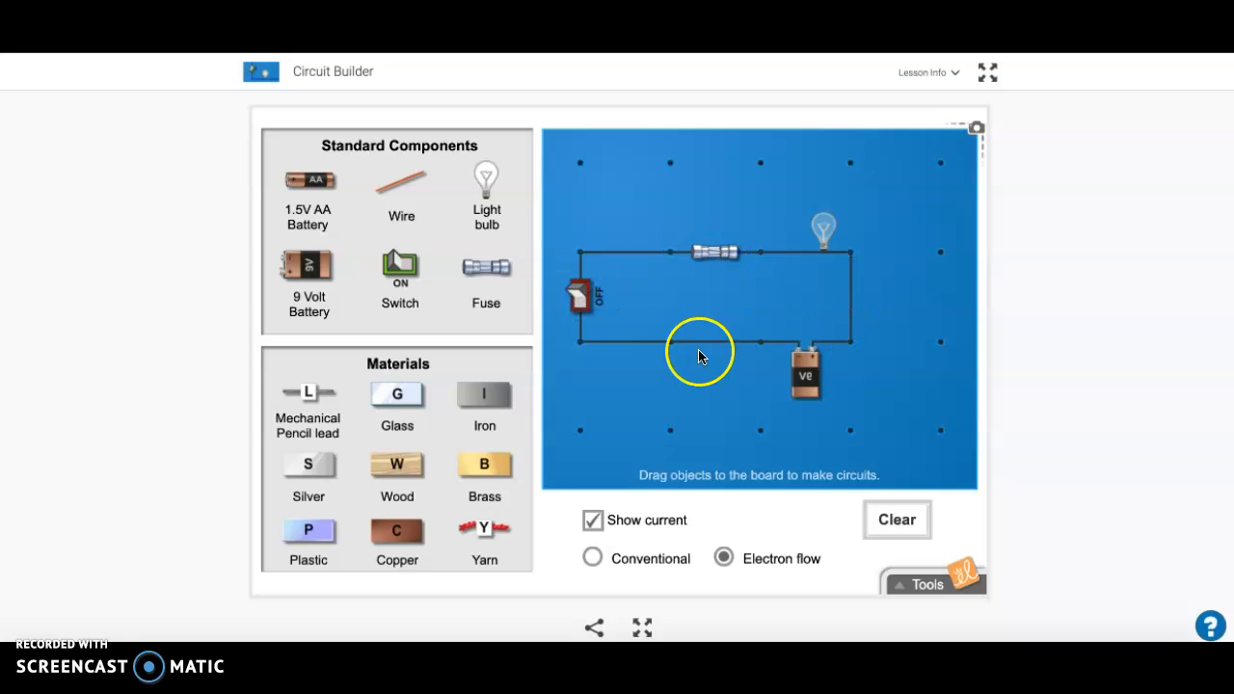
Step: Replace the lower wire next to the battery with the glass material and turn the switch ON
{"action": "left_click_drag", "start_coordinate": [690, 344], "coordinate": [669, 499]}
{"action": "left_click", "coordinate": [740, 559]}
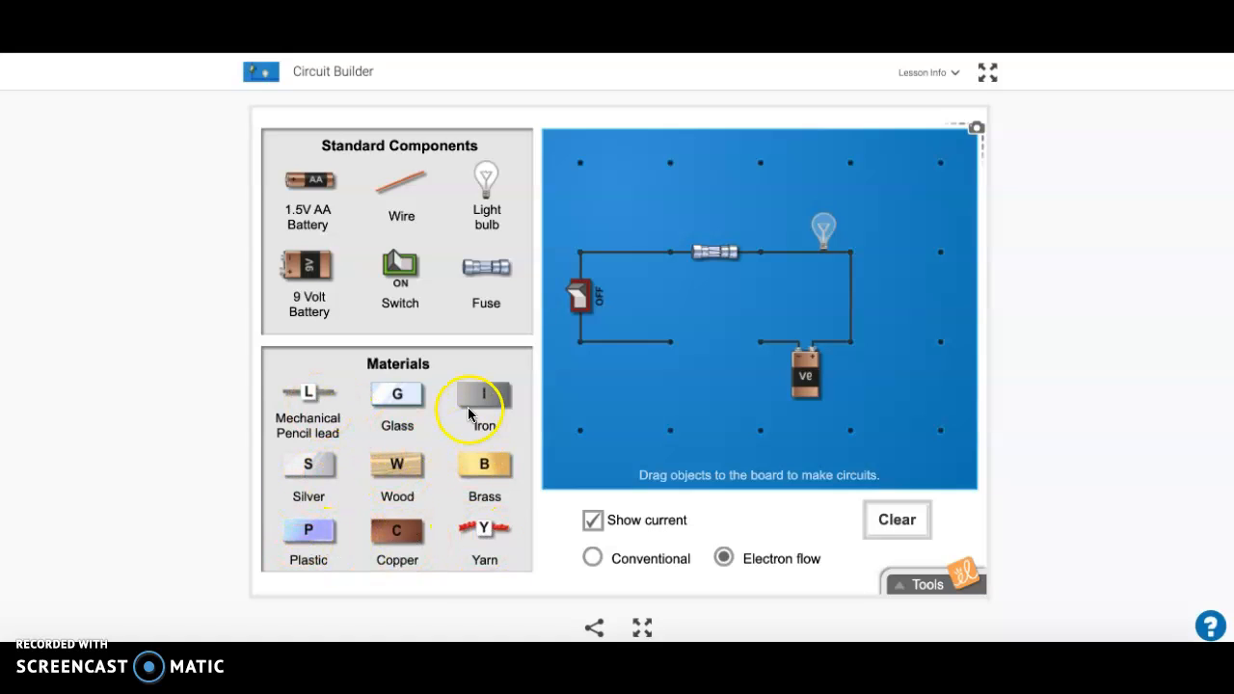
{"action": "left_click_drag", "start_coordinate": [406, 403], "coordinate": [712, 352]}
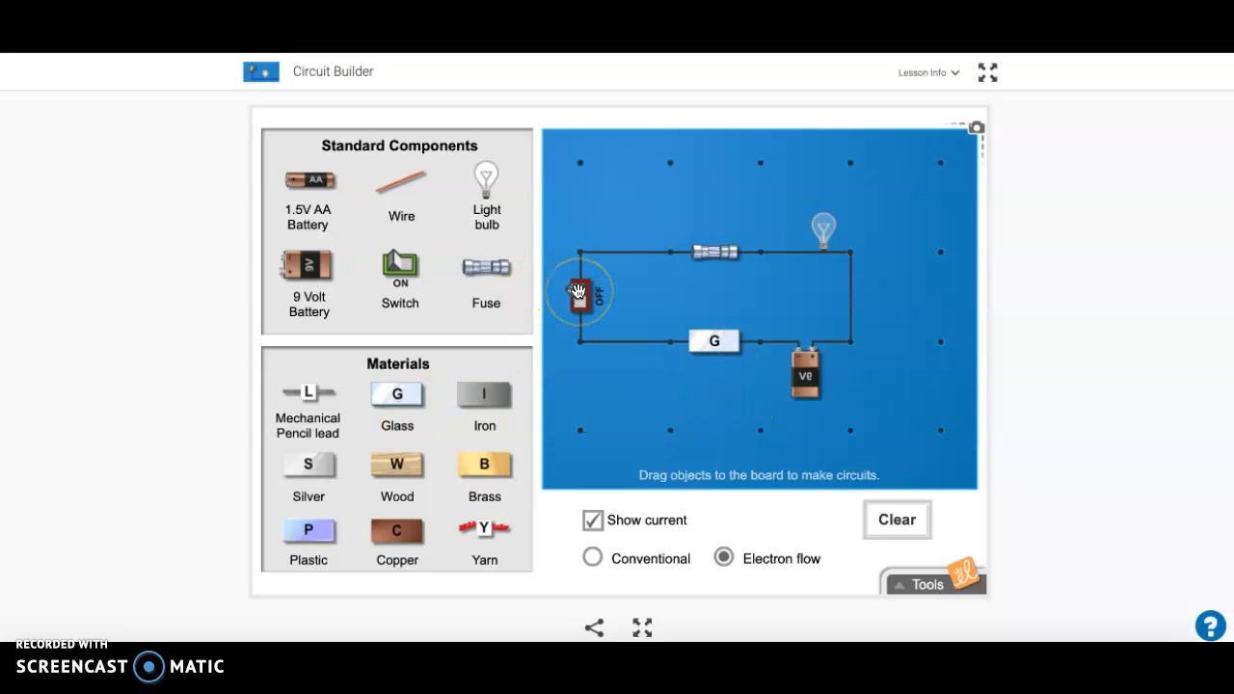
{"action": "left_click", "coordinate": [579, 291]}
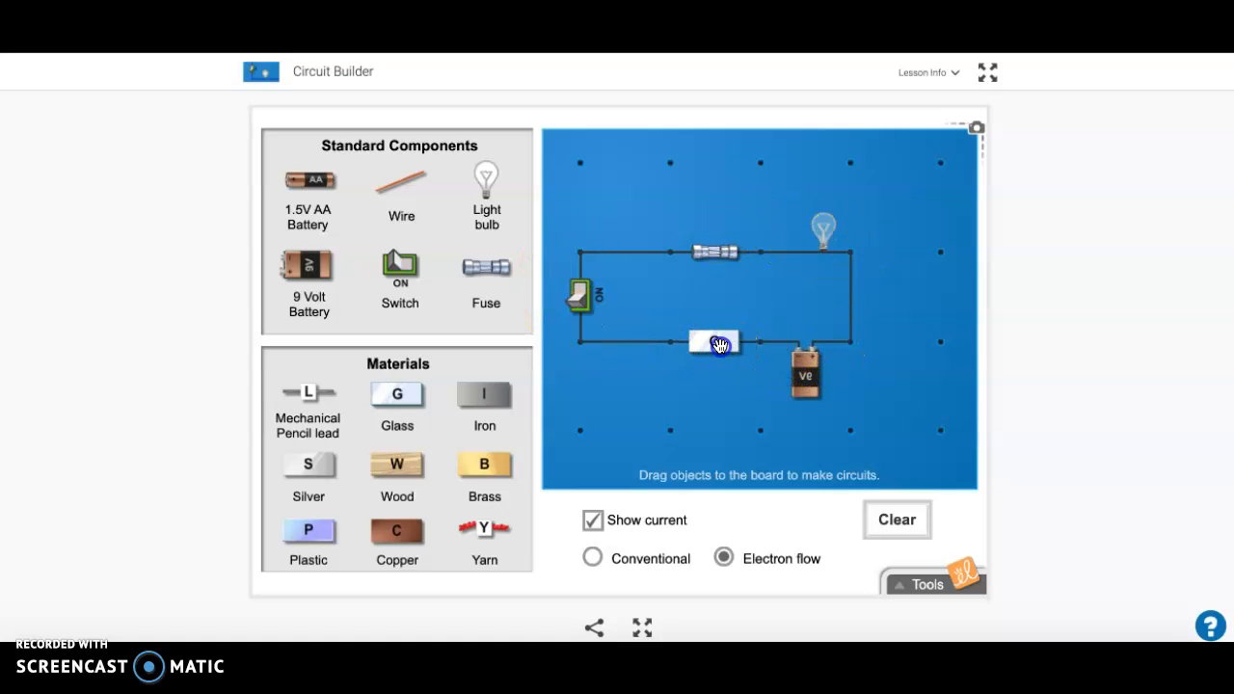
Step: Remove the glass from the circuit and put the iron material in its place
{"action": "left_click_drag", "start_coordinate": [719, 348], "coordinate": [713, 554]}
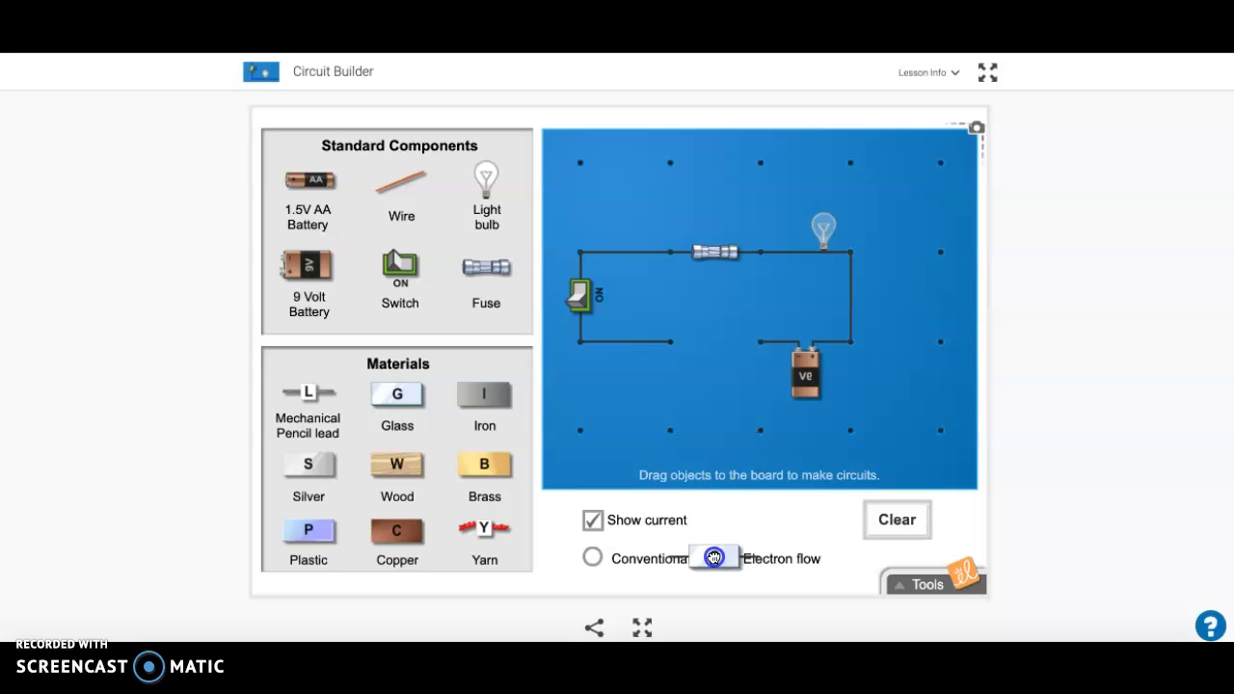
{"action": "left_click_drag", "start_coordinate": [484, 395], "coordinate": [714, 347]}
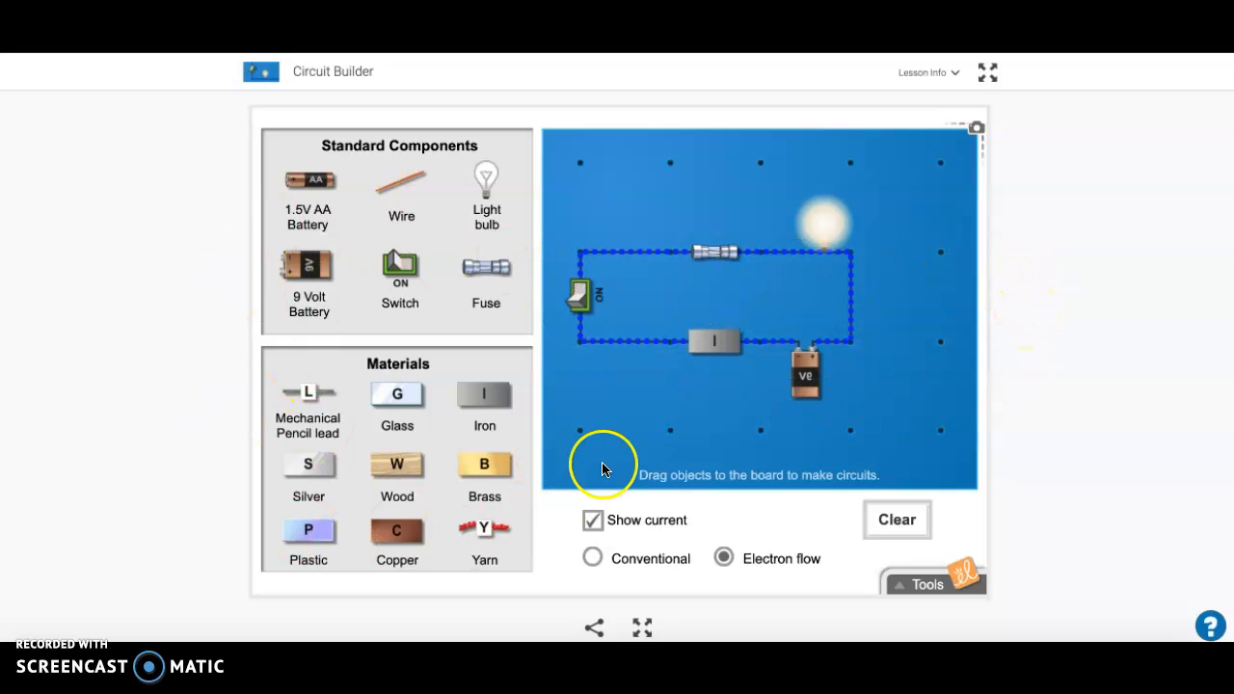
Step: Examine the five assessment questions below the simulation and return to the circuit board
{"action": "scroll", "coordinate": [801, 467], "scroll_direction": "down", "scroll_amount": 8}
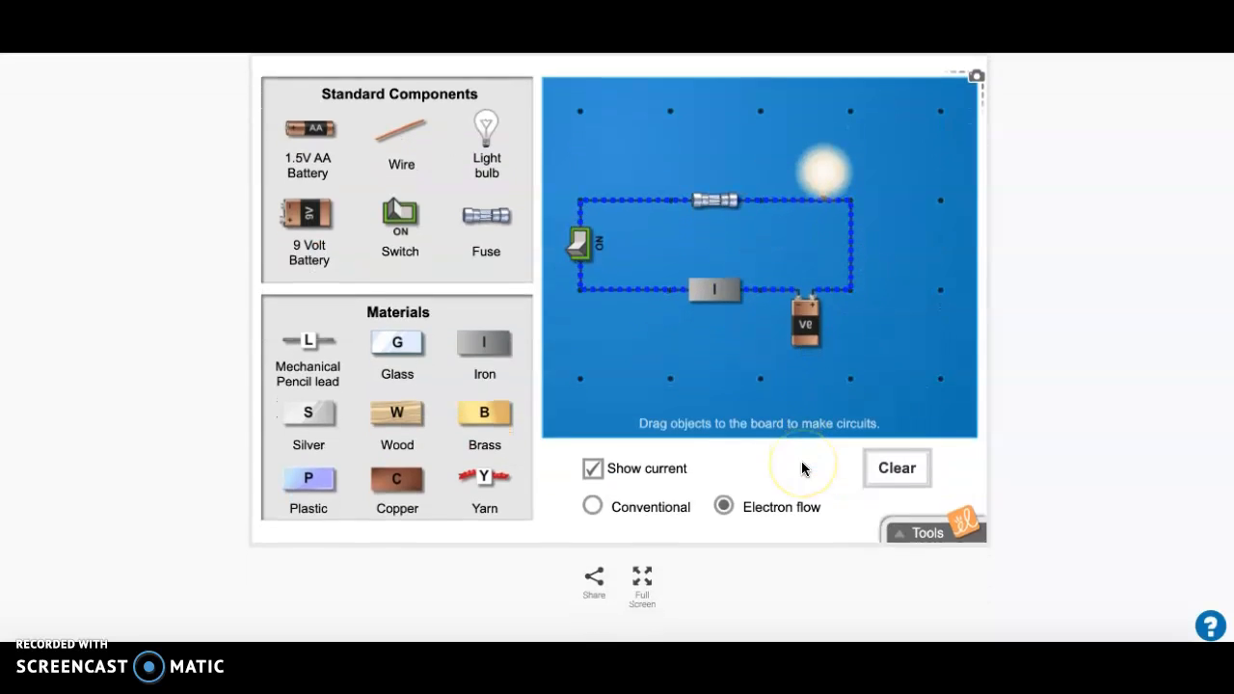
{"action": "scroll", "coordinate": [802, 463], "scroll_direction": "up", "scroll_amount": 1}
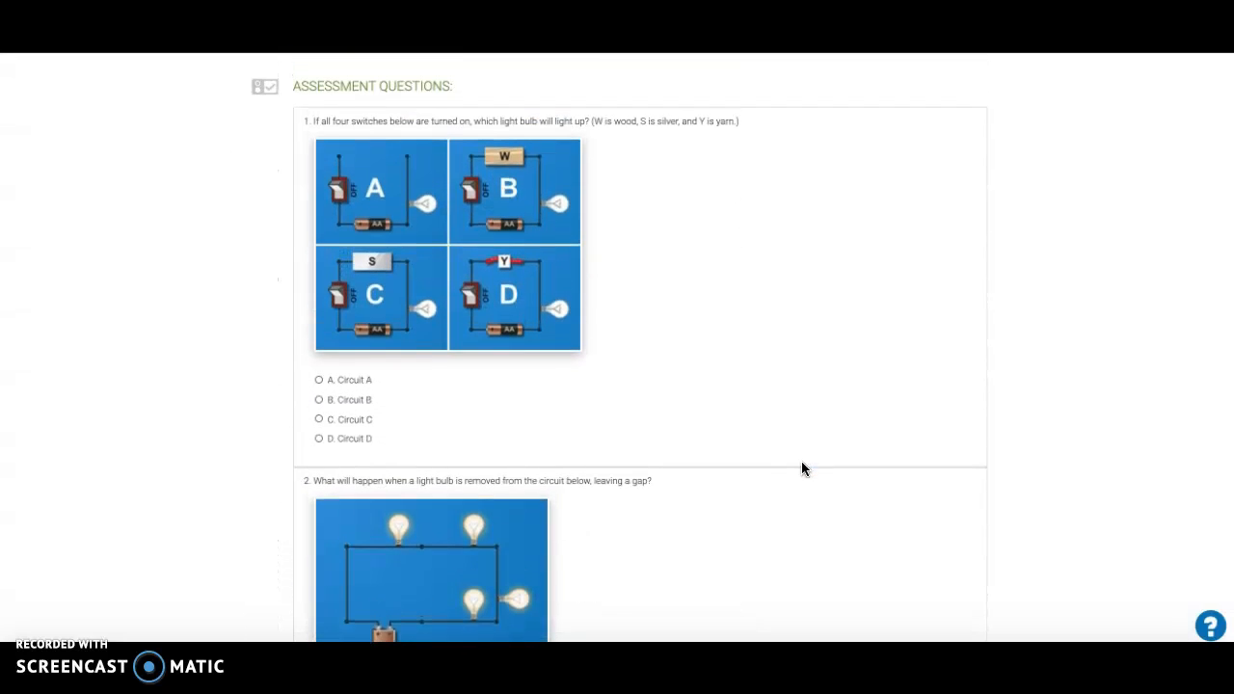
{"action": "scroll", "coordinate": [479, 306], "scroll_direction": "down", "scroll_amount": 1}
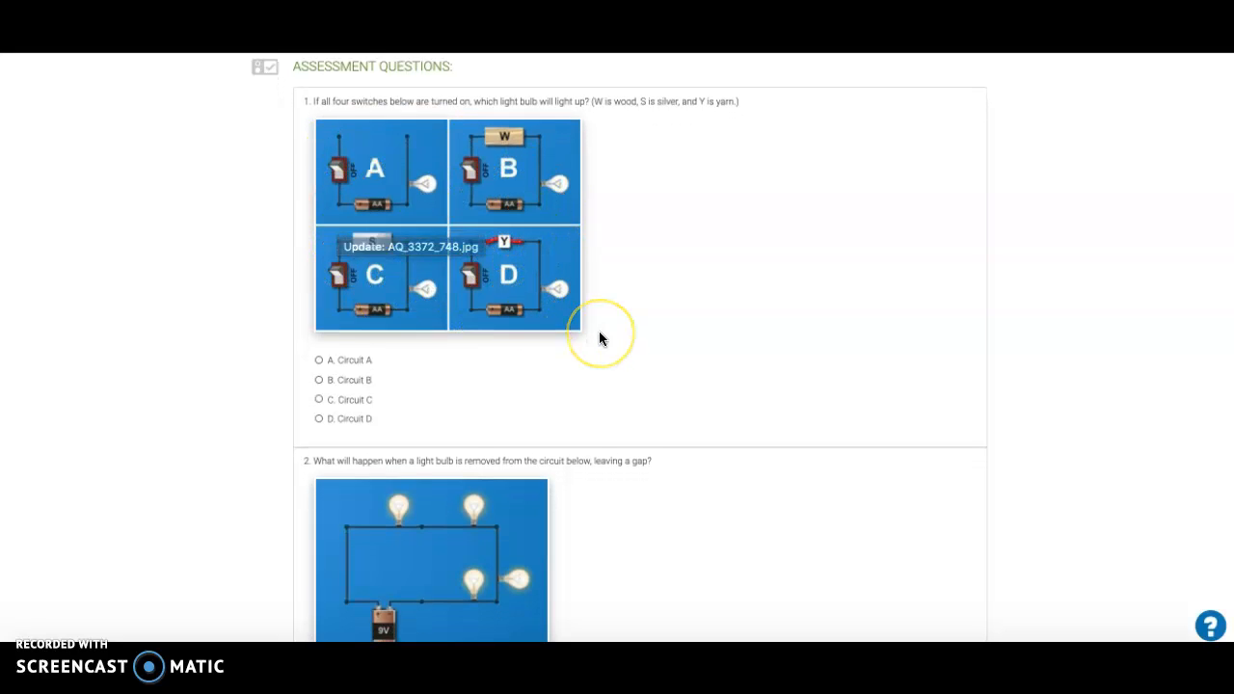
{"action": "scroll", "coordinate": [595, 339], "scroll_direction": "down", "scroll_amount": 1}
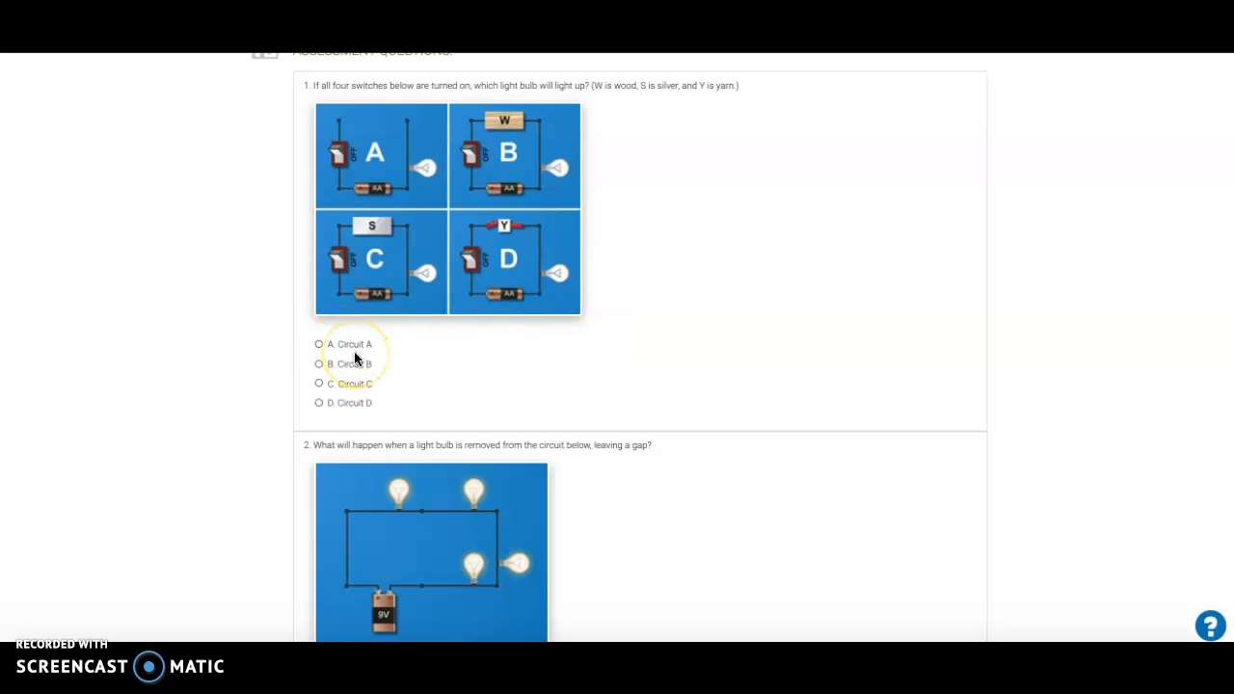
{"action": "scroll", "coordinate": [510, 267], "scroll_direction": "down", "scroll_amount": 1}
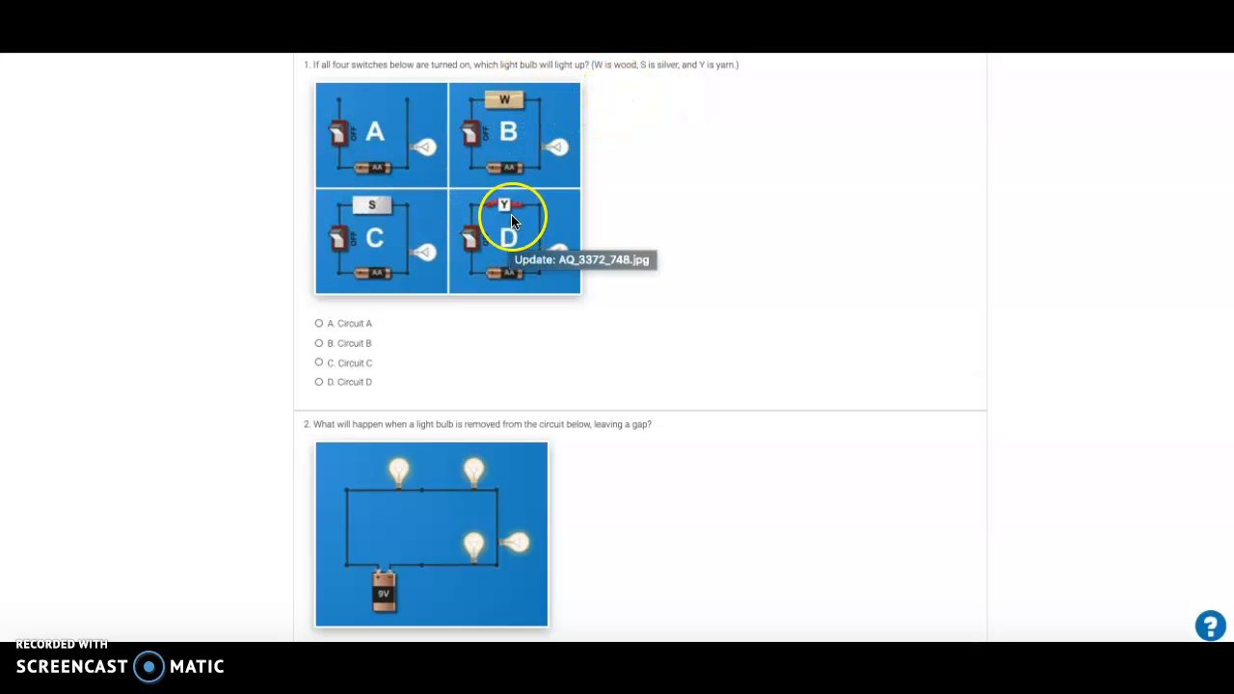
{"action": "scroll", "coordinate": [511, 212], "scroll_direction": "down", "scroll_amount": 6}
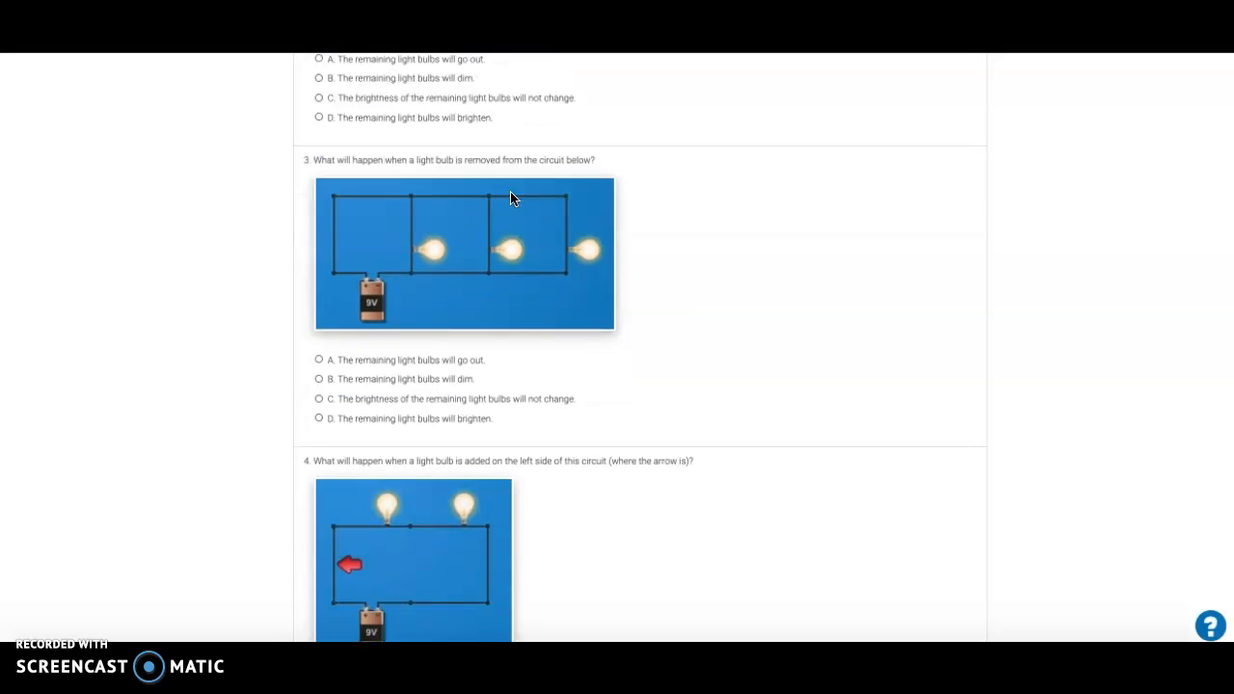
{"action": "scroll", "coordinate": [511, 197], "scroll_direction": "down", "scroll_amount": 5}
{"action": "left_click", "coordinate": [526, 400]}
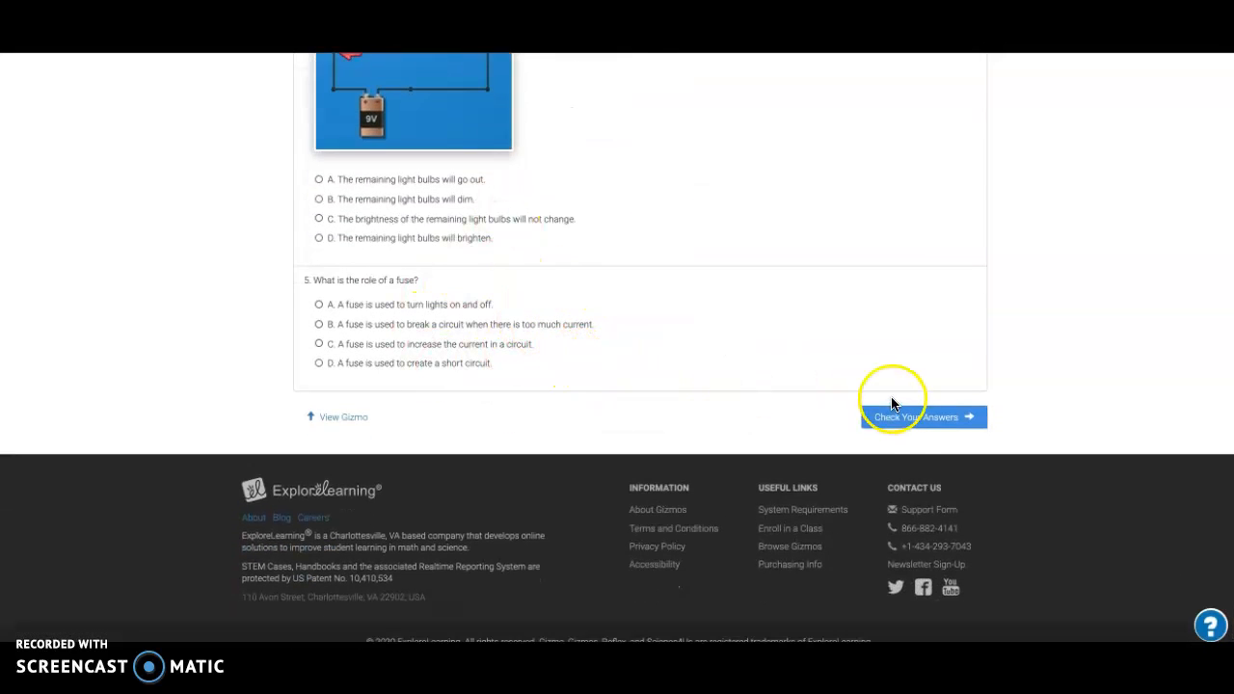
{"action": "scroll", "coordinate": [903, 303], "scroll_direction": "up", "scroll_amount": 13}
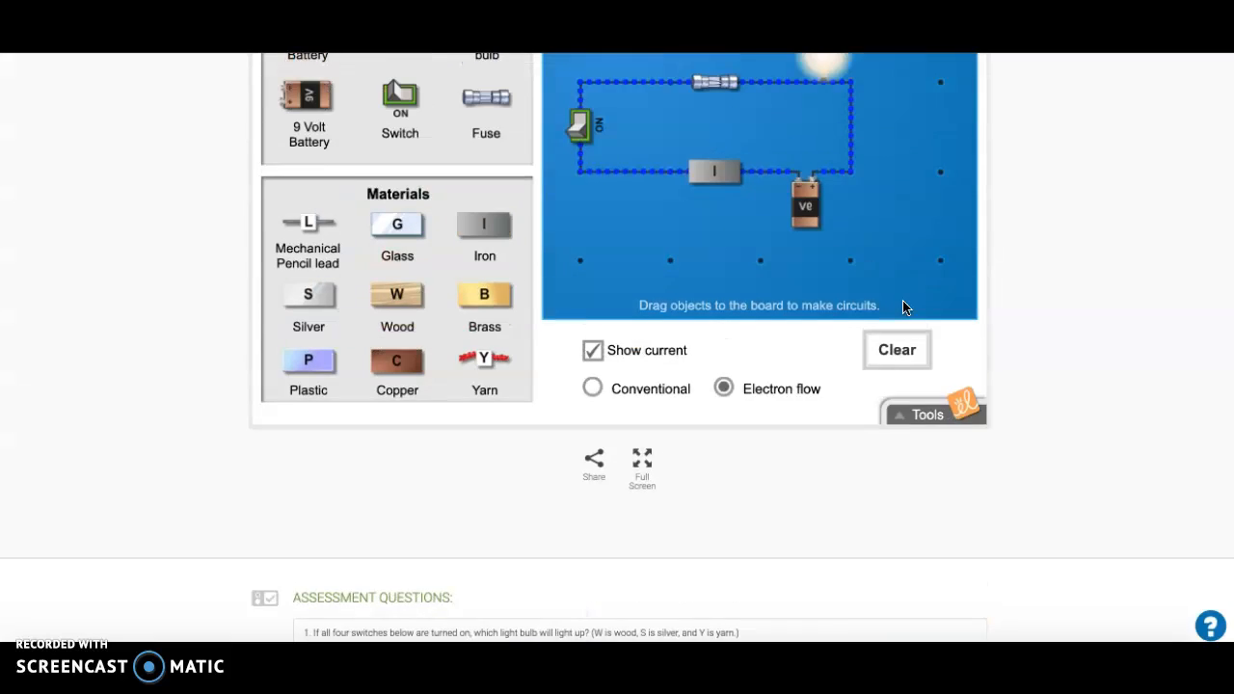
{"action": "scroll", "coordinate": [902, 306], "scroll_direction": "up", "scroll_amount": 3}
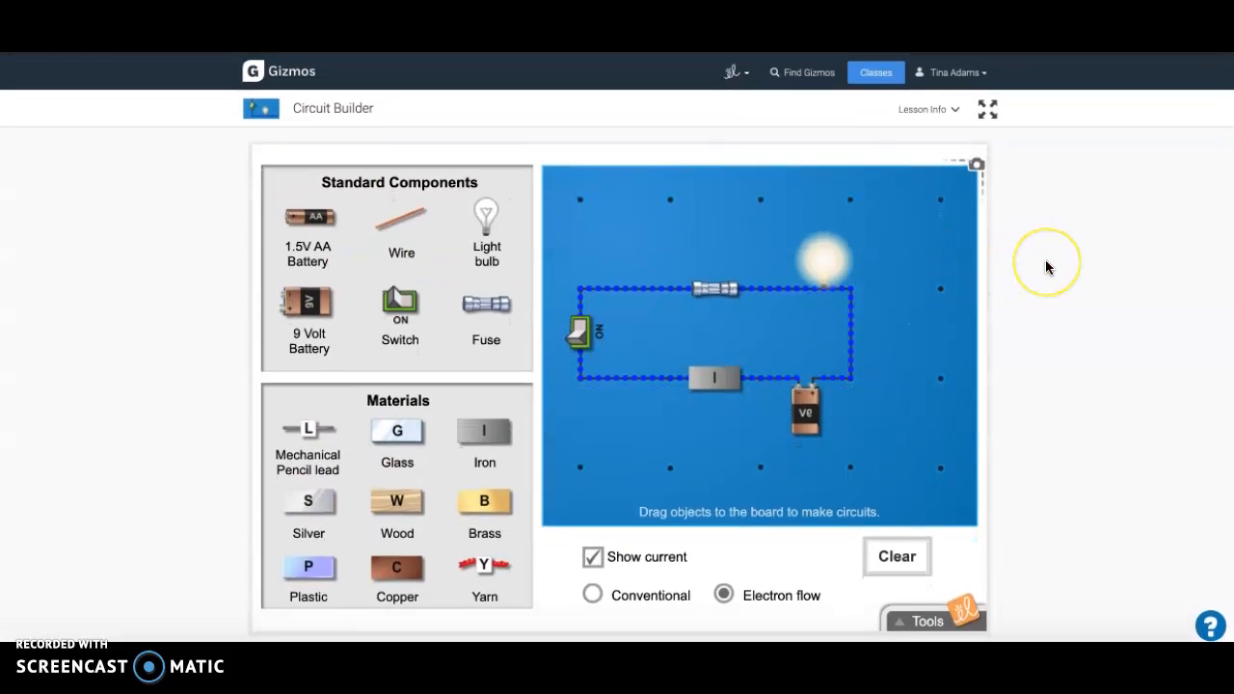